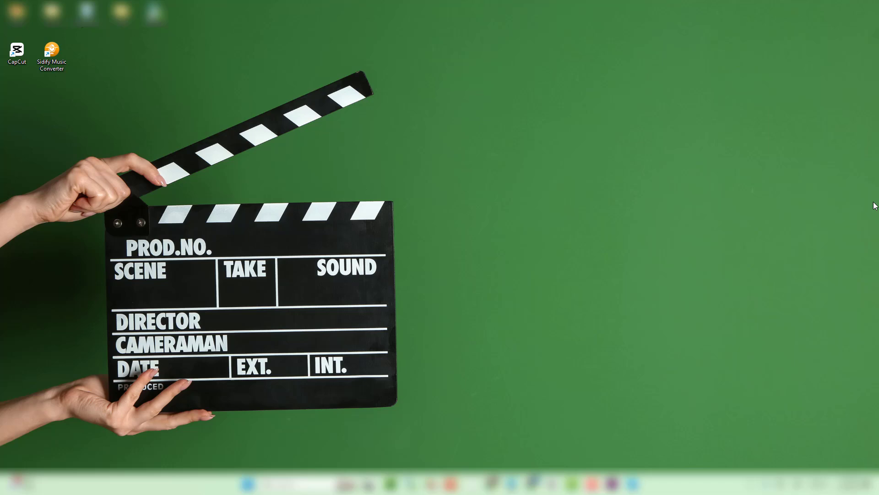
- Launch Sidify and position its window beside Spotify, leaving Sidify in front
{"action": "double_click", "coordinate": [52, 51]}
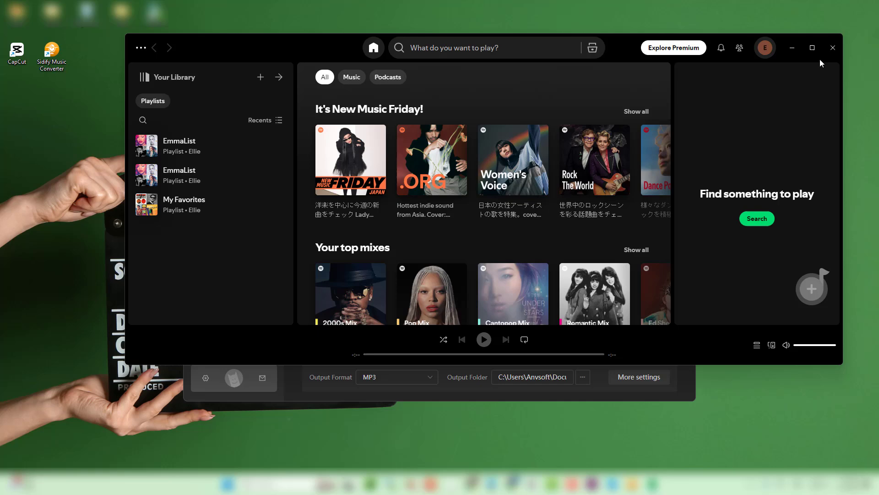
{"action": "left_click", "coordinate": [429, 399]}
{"action": "left_click_drag", "start_coordinate": [447, 80], "coordinate": [270, 91]}
{"action": "left_click", "coordinate": [309, 41]}
{"action": "left_click_drag", "start_coordinate": [309, 41], "coordinate": [355, 64]}
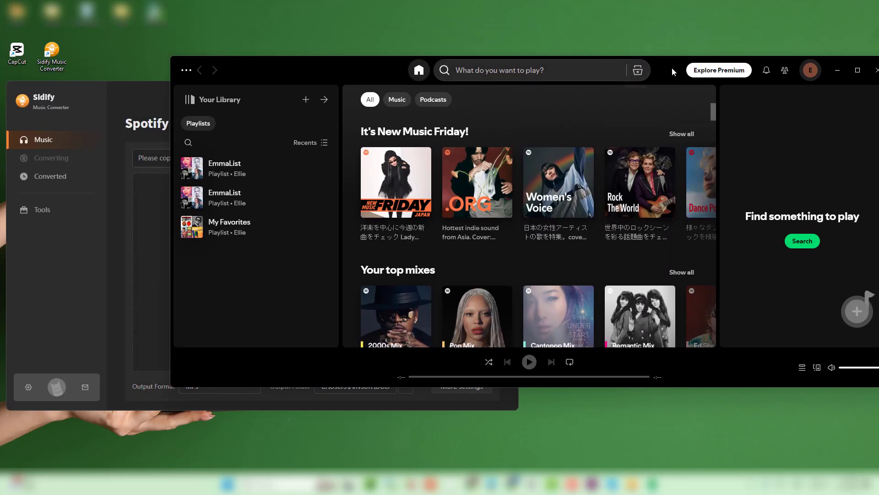
{"action": "left_click_drag", "start_coordinate": [672, 67], "coordinate": [664, 134]}
{"action": "left_click", "coordinate": [374, 88]}
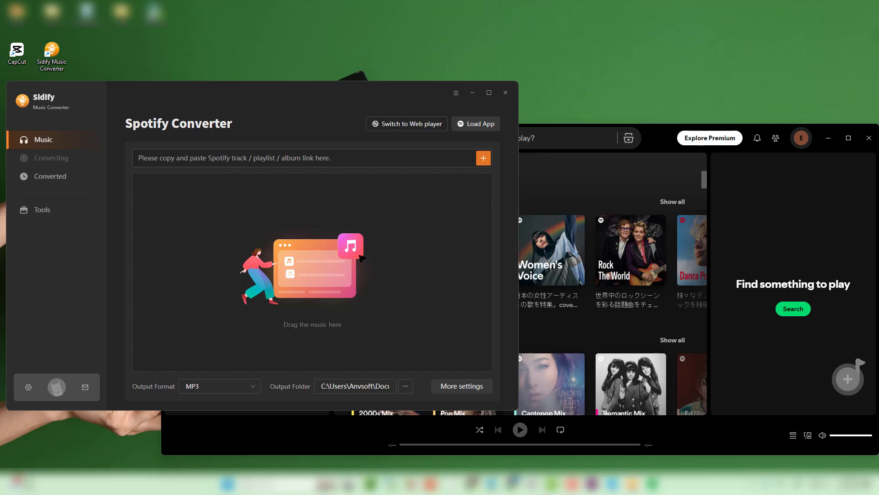
- Keep MP3 as the output format and set the output folder to Capcut
{"action": "left_click", "coordinate": [251, 387]}
{"action": "left_click", "coordinate": [208, 302]}
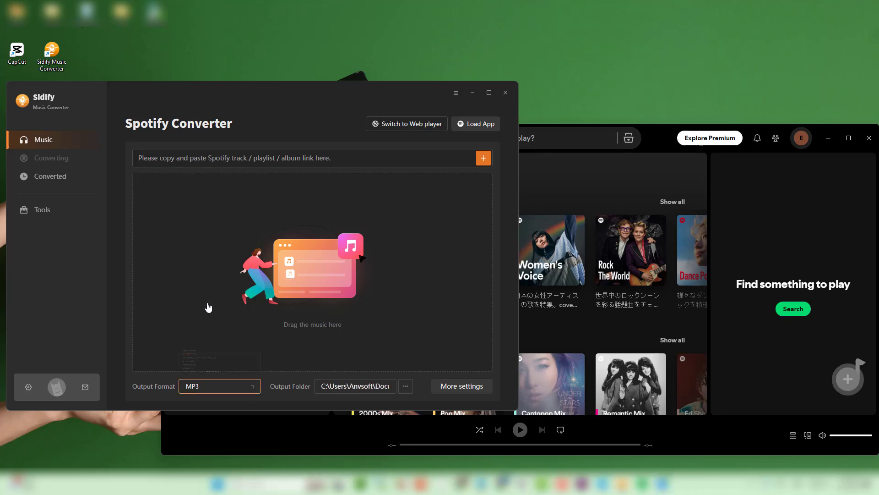
{"action": "left_click", "coordinate": [403, 389]}
{"action": "left_click", "coordinate": [355, 311]}
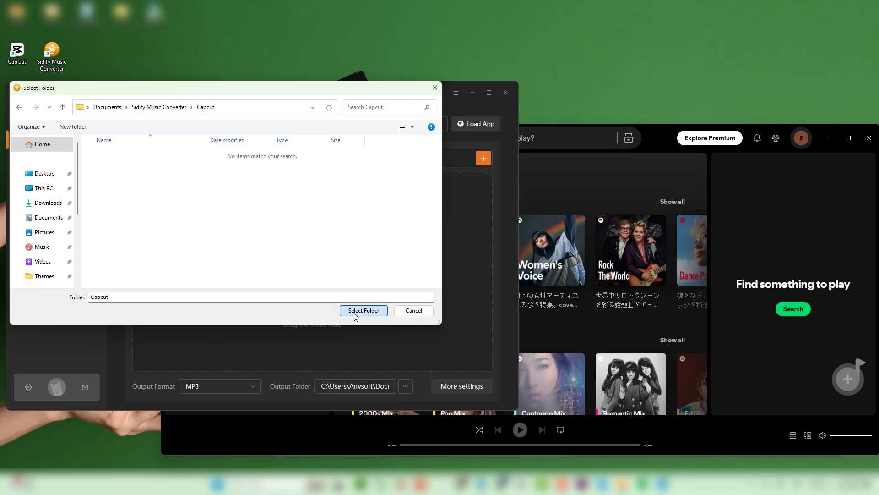
- In More settings, keep Record Mode and set the bit rate to Very High (320 kbps)
{"action": "left_click", "coordinate": [452, 386]}
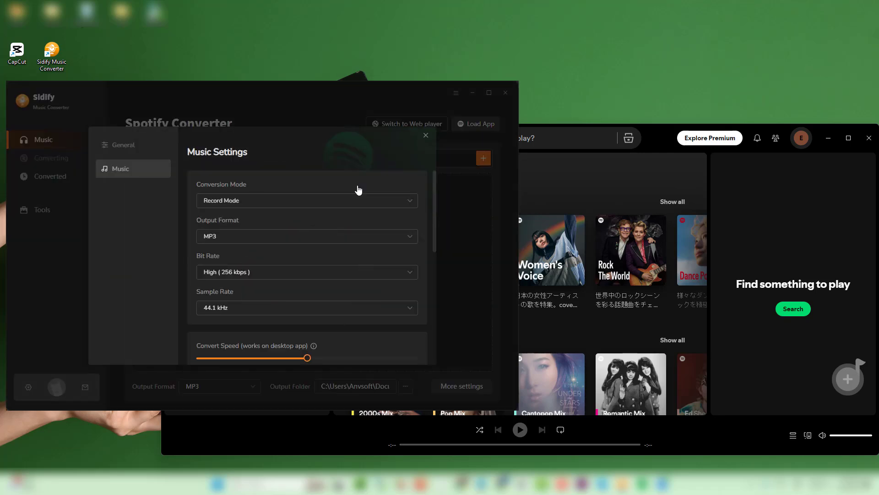
{"action": "left_click", "coordinate": [267, 201]}
{"action": "left_click", "coordinate": [257, 231]}
{"action": "left_click", "coordinate": [258, 272]}
{"action": "left_click", "coordinate": [231, 330]}
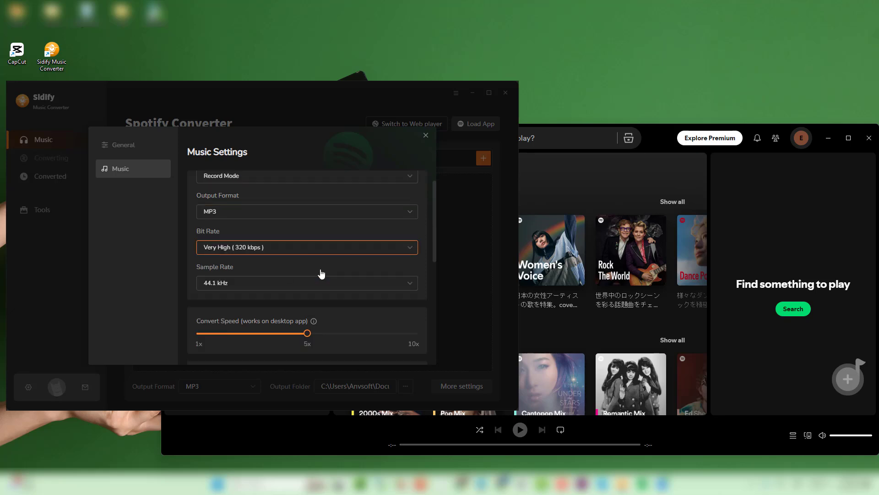
{"action": "scroll", "coordinate": [320, 273], "scroll_direction": "down", "scroll_amount": 4}
- Add Album and Artist to the output file name fields
{"action": "left_click", "coordinate": [407, 270]}
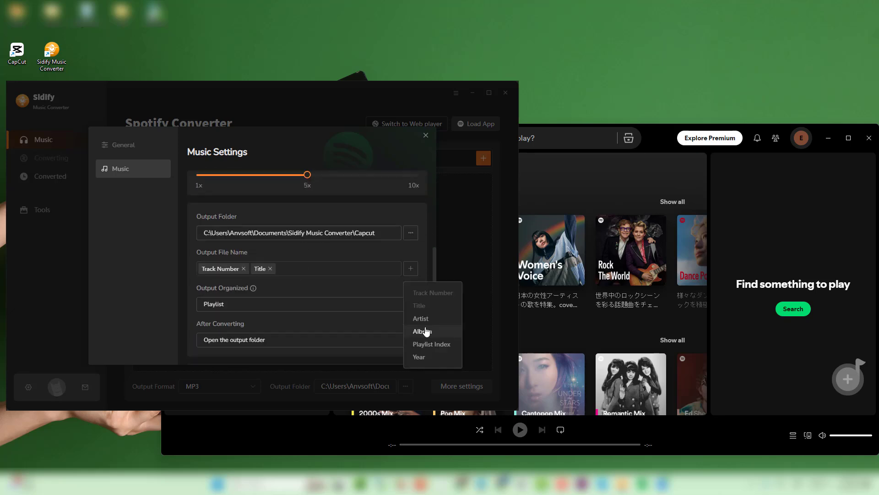
{"action": "left_click", "coordinate": [419, 332]}
{"action": "left_click", "coordinate": [410, 269]}
{"action": "left_click", "coordinate": [419, 333]}
- Set Output Organized to None and After Converting to Do nothing, then close settings
{"action": "scroll", "coordinate": [315, 294], "scroll_direction": "down", "scroll_amount": 1}
{"action": "left_click", "coordinate": [232, 259]}
{"action": "left_click", "coordinate": [232, 280]}
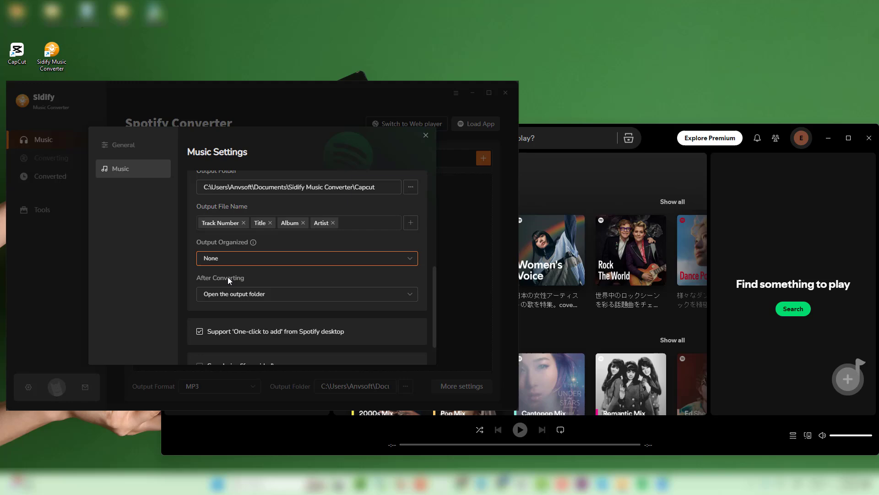
{"action": "scroll", "coordinate": [268, 246], "scroll_direction": "down", "scroll_amount": 1}
{"action": "left_click", "coordinate": [268, 248]}
{"action": "left_click", "coordinate": [272, 273]}
{"action": "scroll", "coordinate": [272, 273], "scroll_direction": "up", "scroll_amount": 2}
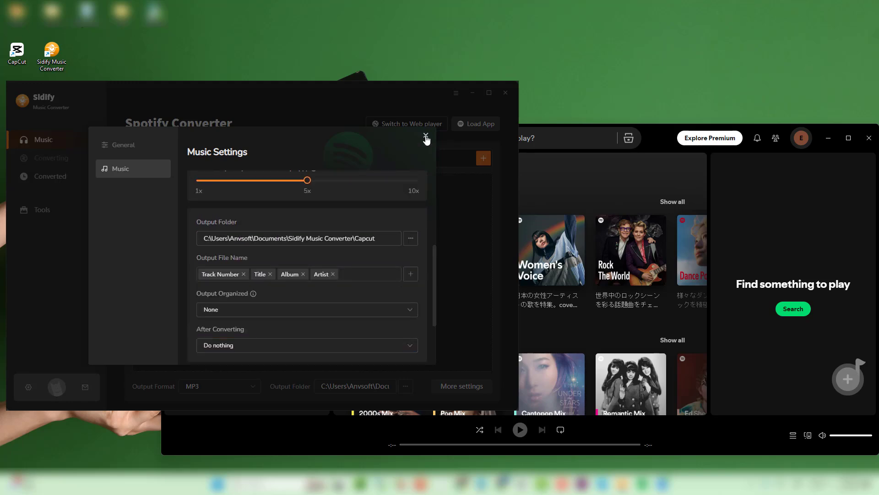
{"action": "left_click", "coordinate": [426, 137]}
{"action": "left_click", "coordinate": [624, 176]}
- Queue two chosen songs from the Kenshi Yonezu Radio playlist
{"action": "scroll", "coordinate": [532, 329], "scroll_direction": "down", "scroll_amount": 2}
{"action": "scroll", "coordinate": [531, 329], "scroll_direction": "down", "scroll_amount": 5}
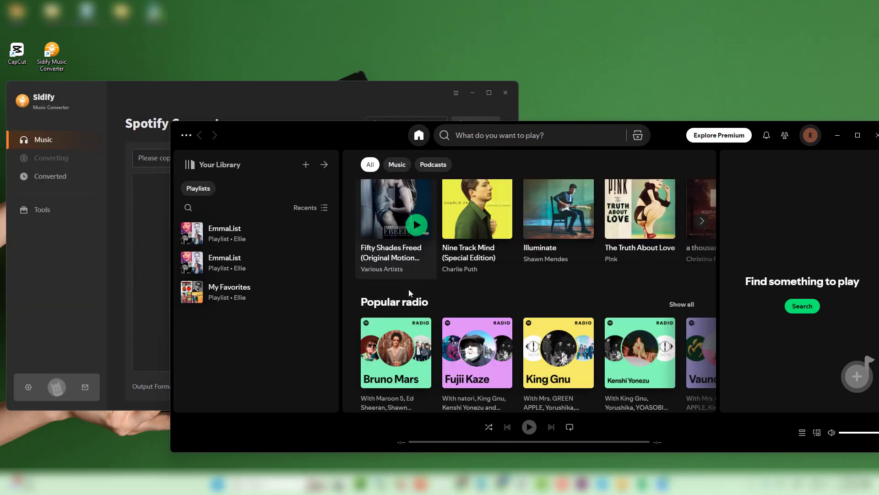
{"action": "left_click_drag", "start_coordinate": [643, 364], "coordinate": [152, 239]}
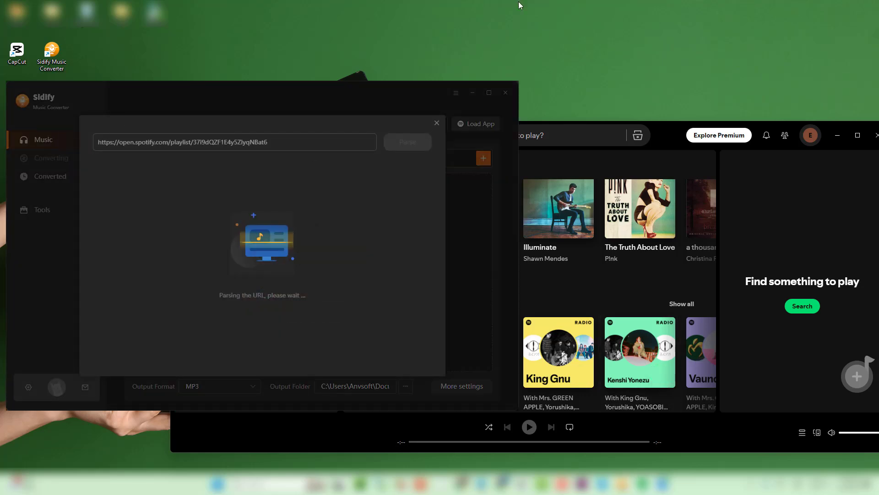
{"action": "left_click", "coordinate": [94, 221]}
{"action": "scroll", "coordinate": [98, 320], "scroll_direction": "down", "scroll_amount": 5}
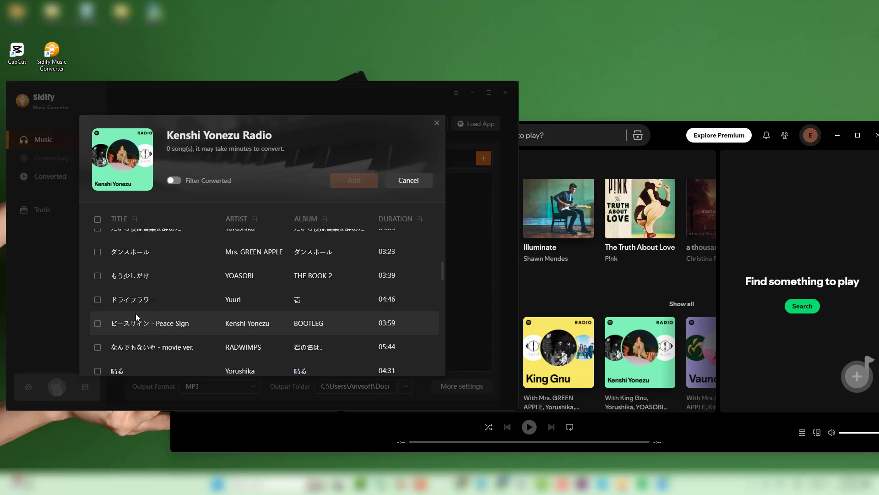
{"action": "left_click", "coordinate": [98, 336]}
{"action": "scroll", "coordinate": [98, 321], "scroll_direction": "up", "scroll_amount": 1}
{"action": "scroll", "coordinate": [133, 284], "scroll_direction": "down", "scroll_amount": 5}
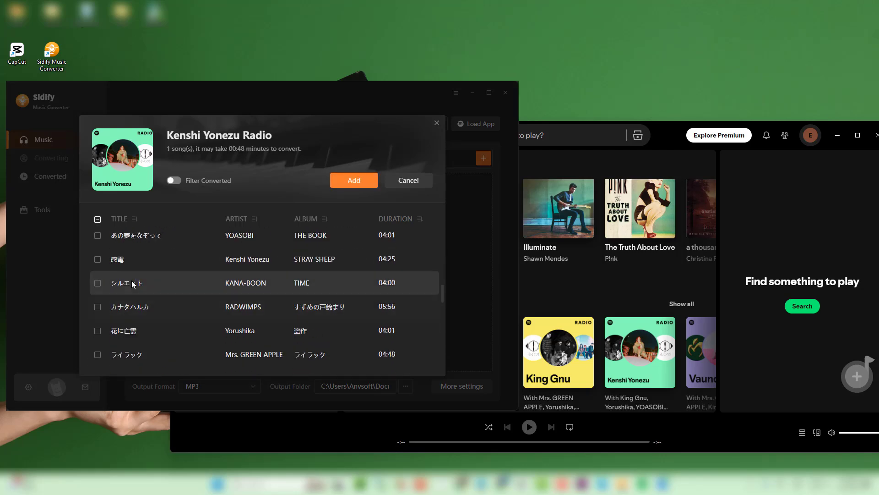
{"action": "left_click", "coordinate": [354, 180]}
- Queue Where Did the Beat Go? and Is This Thing On? from The Truth About Love
{"action": "left_click_drag", "start_coordinate": [640, 208], "coordinate": [137, 284]}
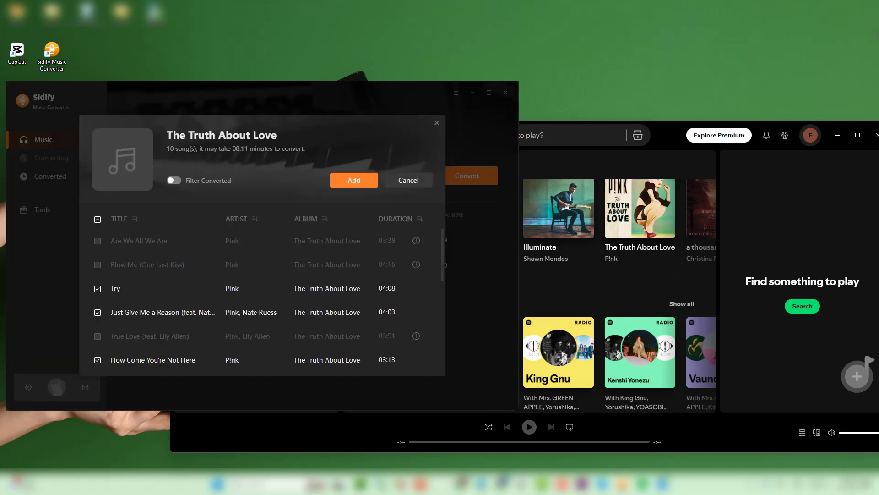
{"action": "scroll", "coordinate": [98, 262], "scroll_direction": "down", "scroll_amount": 5}
{"action": "left_click", "coordinate": [98, 218]}
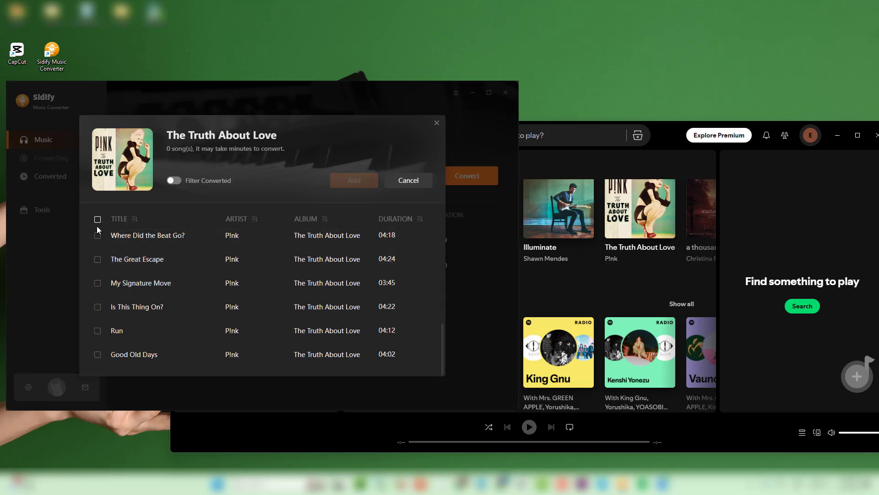
{"action": "left_click", "coordinate": [98, 235]}
{"action": "left_click", "coordinate": [97, 307]}
{"action": "left_click", "coordinate": [354, 180]}
- Queue There's Nothing Holdin' Me Back and Don't Be A Fool from Illuminate
{"action": "left_click", "coordinate": [545, 212]}
{"action": "left_click_drag", "start_coordinate": [545, 211], "coordinate": [146, 320]}
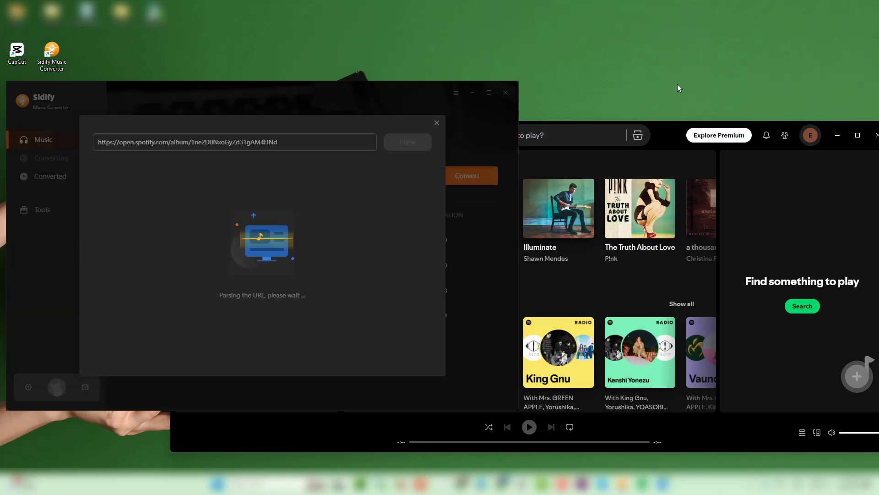
{"action": "left_click", "coordinate": [97, 219]}
{"action": "left_click", "coordinate": [97, 240]}
{"action": "left_click", "coordinate": [98, 359]}
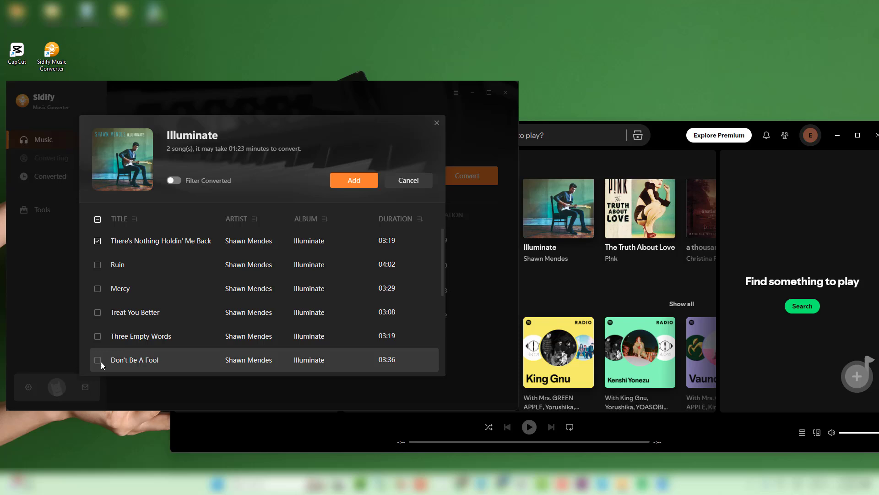
{"action": "left_click", "coordinate": [354, 180]}
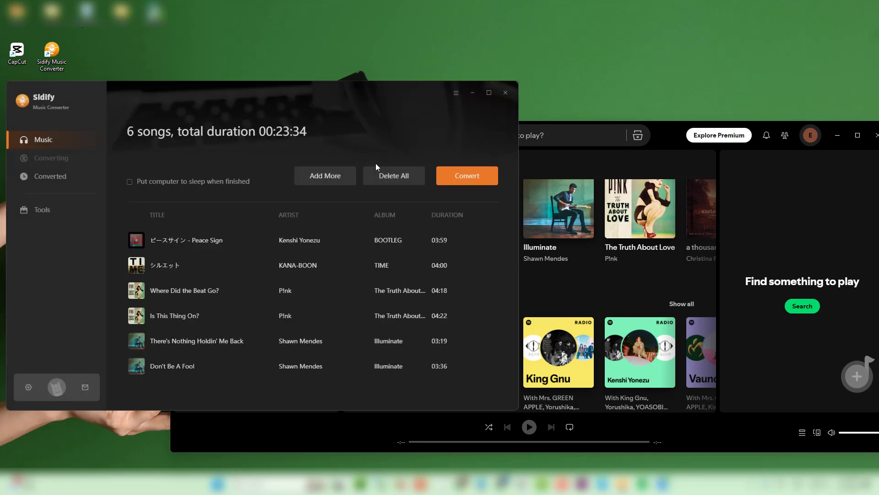
- Convert all six queued songs, click Complete, and view them in the Converted list
{"action": "left_click", "coordinate": [489, 181]}
{"action": "left_click_drag", "start_coordinate": [322, 91], "coordinate": [494, 67]}
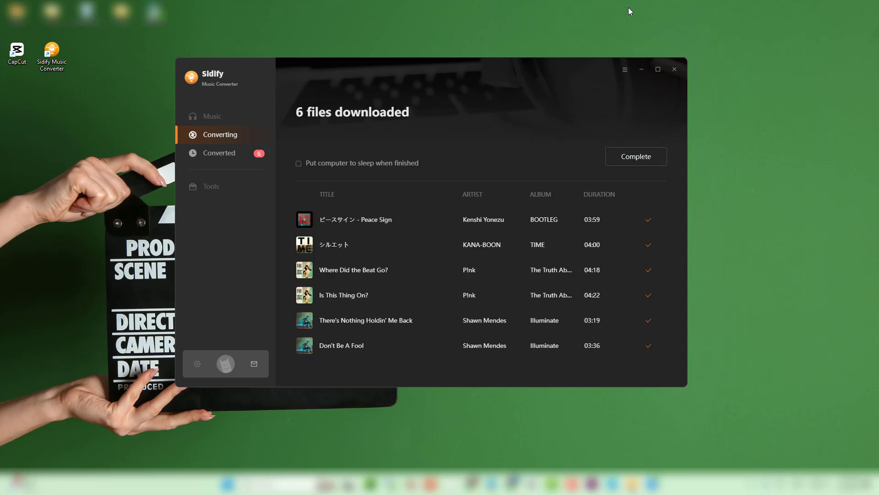
{"action": "left_click", "coordinate": [624, 159]}
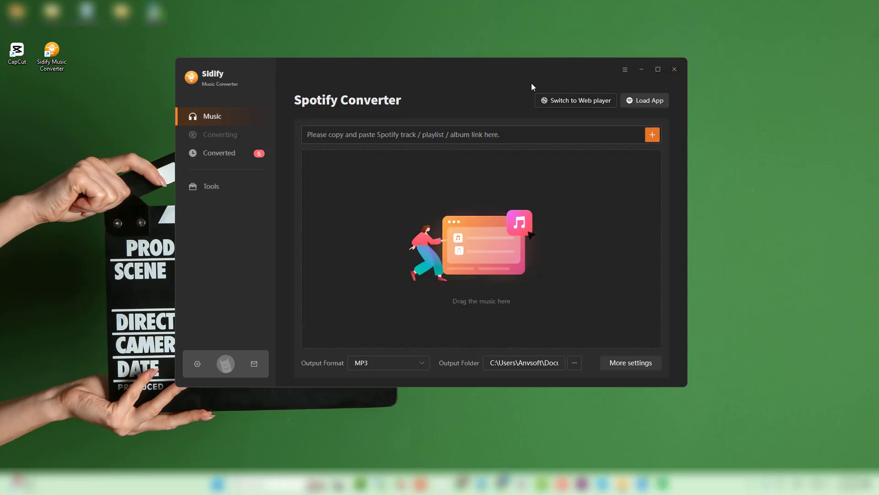
{"action": "left_click", "coordinate": [242, 163]}
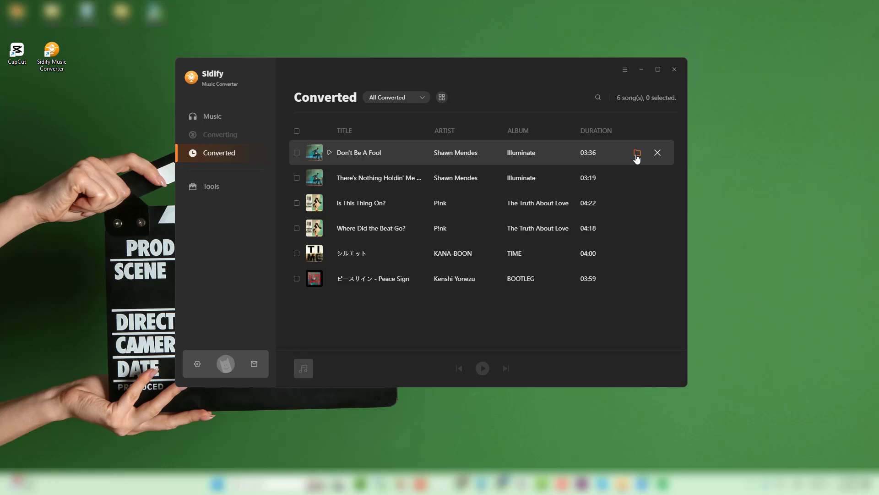
- Open the Capcut output folder and widen the Name column to show full MP3 names
{"action": "left_click", "coordinate": [637, 153]}
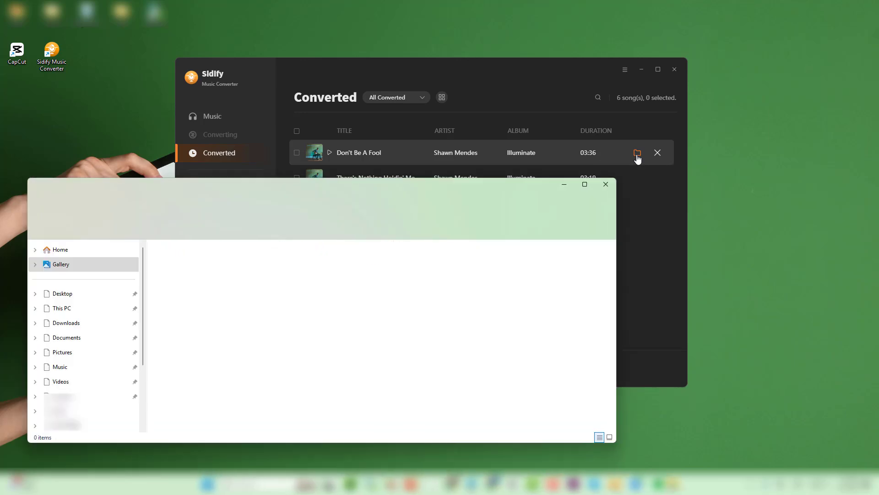
{"action": "left_click", "coordinate": [206, 261]}
{"action": "left_click", "coordinate": [197, 323], "text": "shift"}
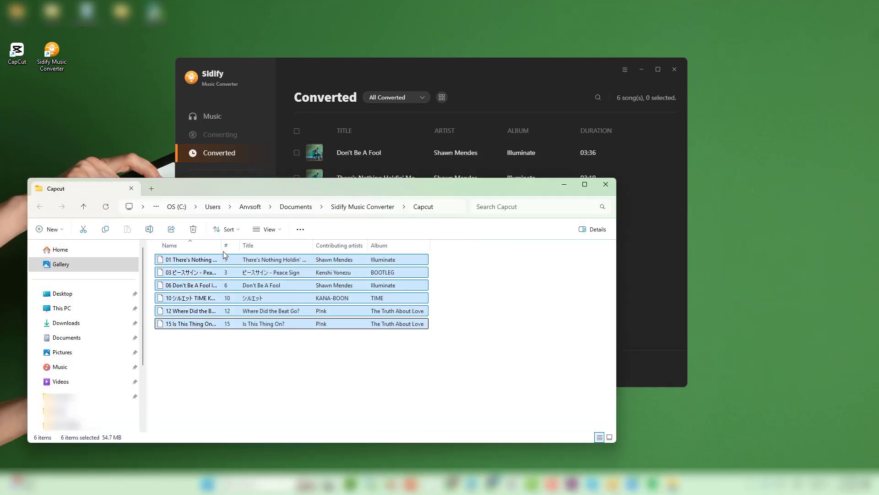
{"action": "left_click_drag", "start_coordinate": [223, 245], "coordinate": [276, 248]}
{"action": "left_click", "coordinate": [417, 368]}
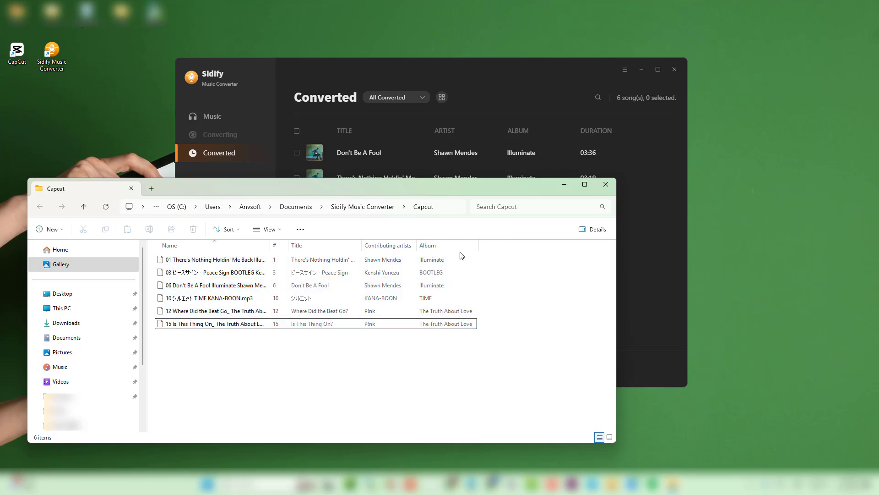
- Add a Type column to the file list and widen it
{"action": "right_click", "coordinate": [460, 248]}
{"action": "left_click", "coordinate": [481, 328]}
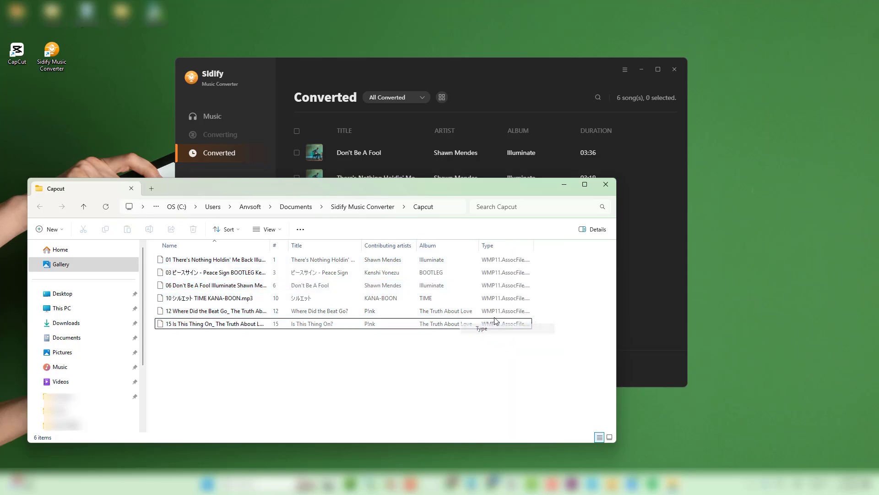
{"action": "left_click", "coordinate": [522, 260]}
{"action": "left_click_drag", "start_coordinate": [534, 247], "coordinate": [562, 246]}
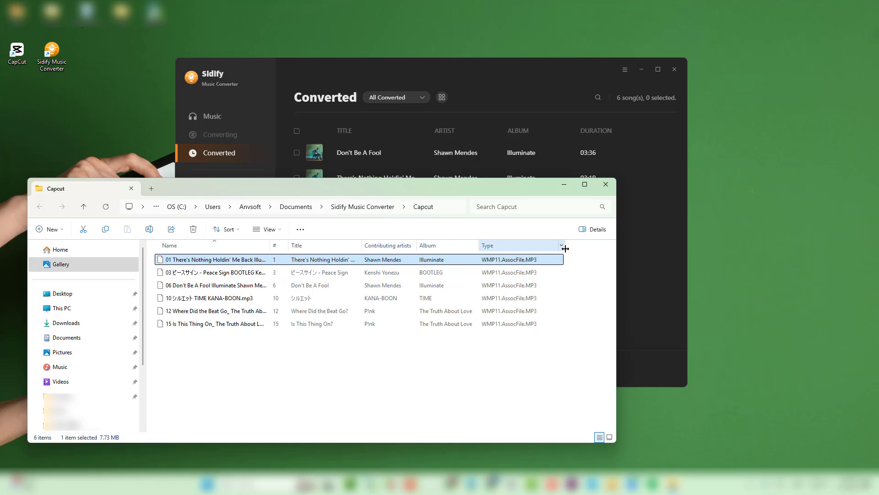
{"action": "left_click", "coordinate": [522, 338]}
- Minimize File Explorer and Sidify, and move the CapCut playhead back
{"action": "left_click", "coordinate": [567, 188]}
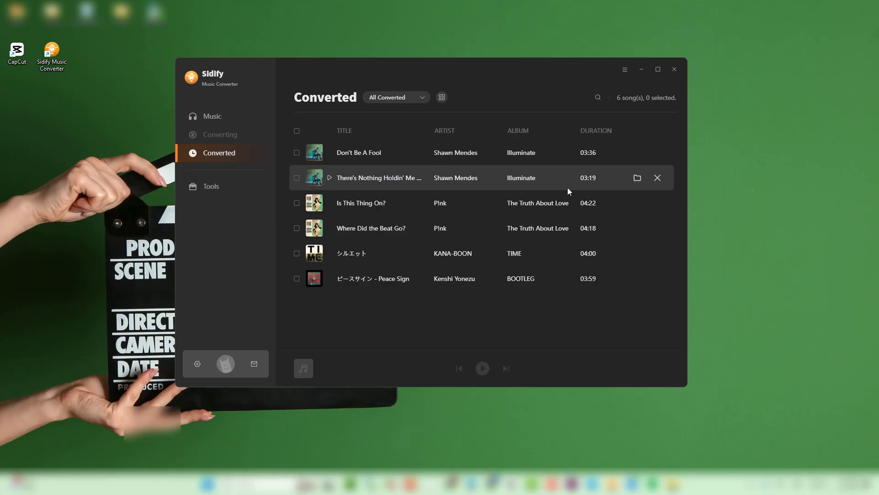
{"action": "left_click", "coordinate": [644, 69]}
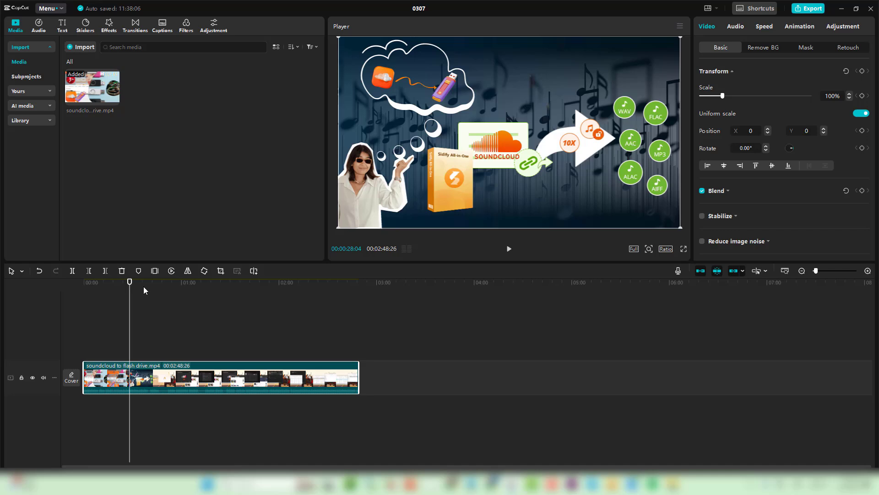
{"action": "mouse_move", "coordinate": [133, 283]}
{"action": "left_mouse_down"}
{"action": "mouse_move", "coordinate": [90, 284]}
{"action": "mouse_move", "coordinate": [118, 284]}
{"action": "mouse_move", "coordinate": [127, 296]}
{"action": "left_mouse_up"}
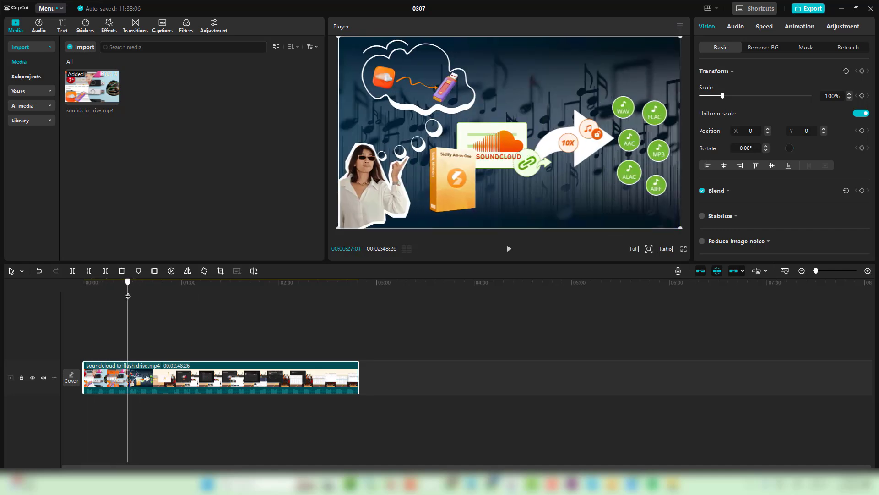
- Import all six converted MP3s from the Capcut folder via Audio > Import
{"action": "left_click", "coordinate": [40, 26]}
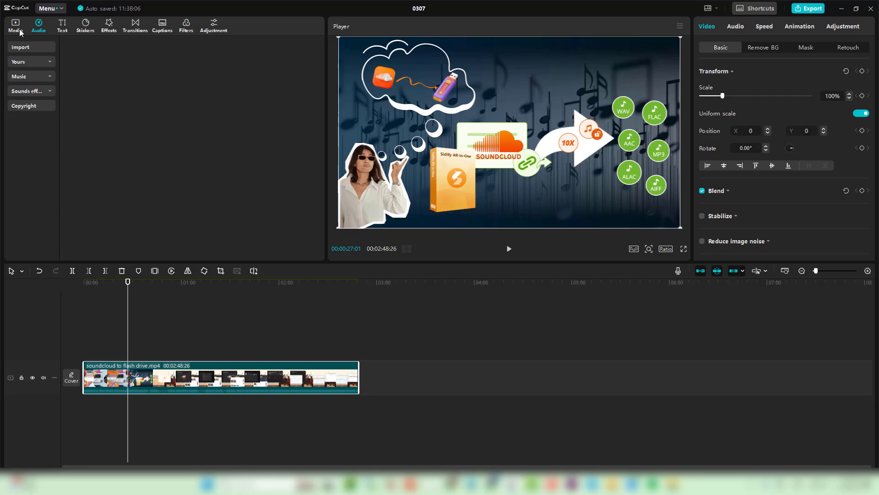
{"action": "left_click", "coordinate": [27, 47]}
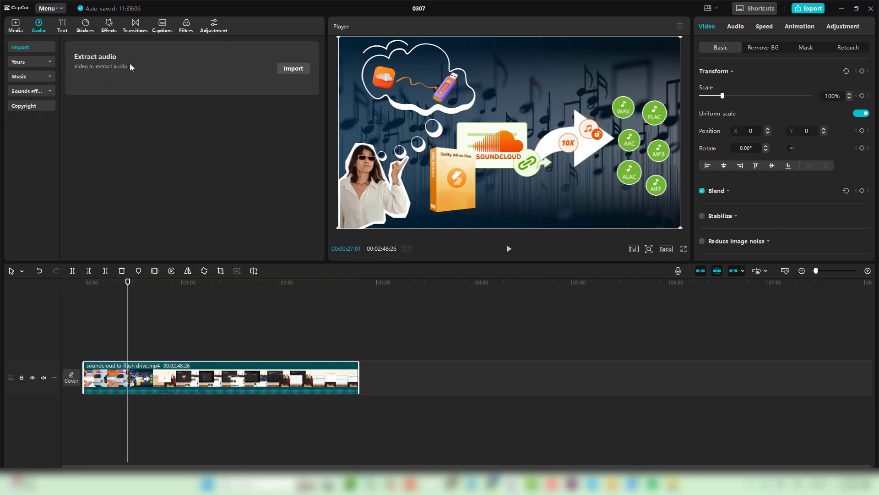
{"action": "left_click", "coordinate": [293, 68]}
{"action": "left_click", "coordinate": [284, 28]}
{"action": "type", "text": "C:\\Users\\Anvsoft\\Documents\\Sidify Music Converter\\Capcut"}
{"action": "key", "text": "Return"}
{"action": "left_click", "coordinate": [119, 73]}
{"action": "left_click", "coordinate": [126, 138], "text": "shift"}
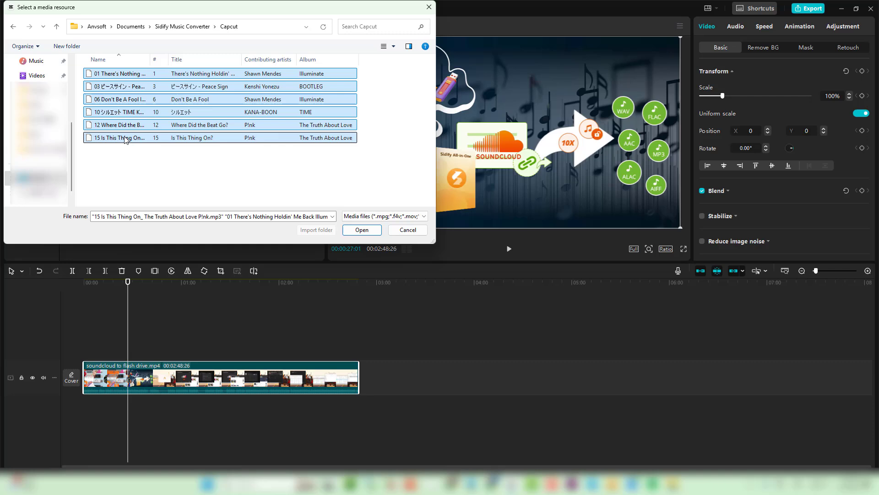
{"action": "left_click", "coordinate": [367, 230]}
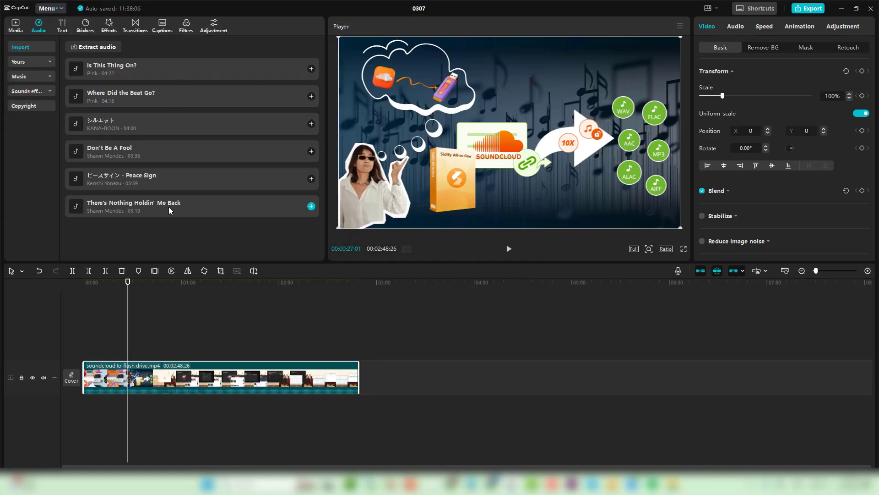
- Add There's Nothing Holdin' Me Back, trim it to the video's end, and lower volume to -3.6dB
{"action": "left_click_drag", "start_coordinate": [130, 283], "coordinate": [84, 283]}
{"action": "left_click", "coordinate": [311, 206]}
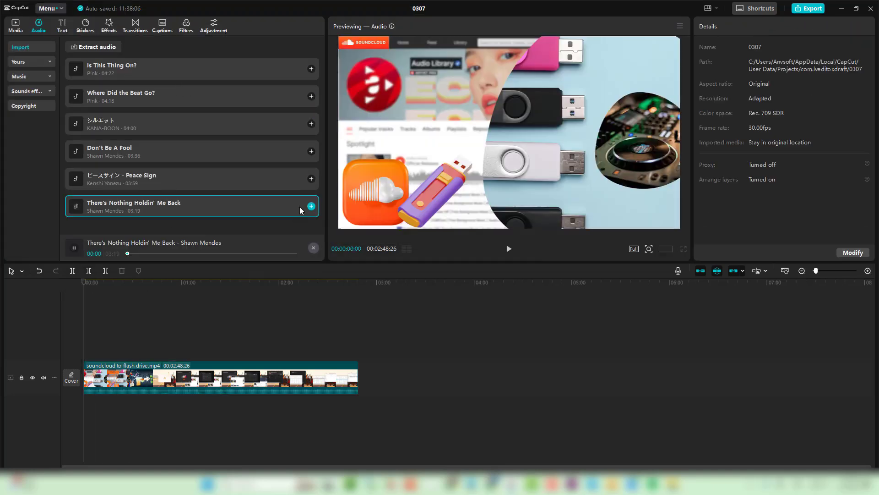
{"action": "left_click_drag", "start_coordinate": [408, 410], "coordinate": [358, 410]}
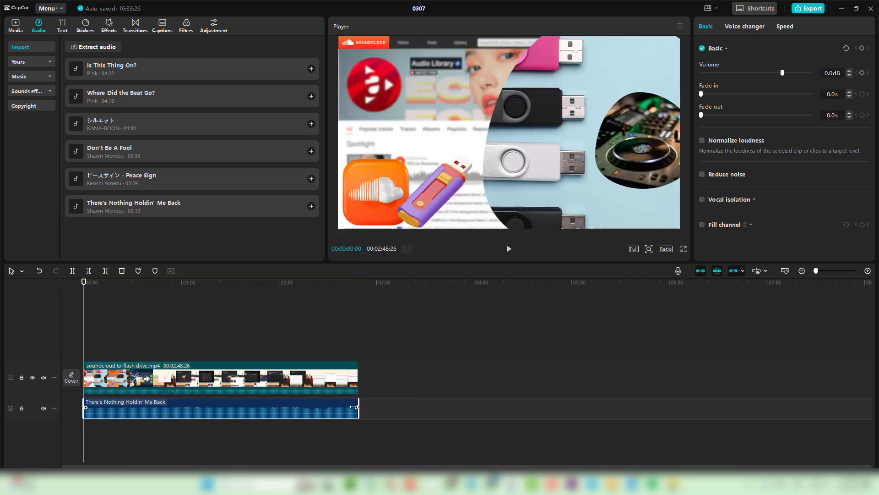
{"action": "left_click_drag", "start_coordinate": [127, 414], "coordinate": [127, 416]}
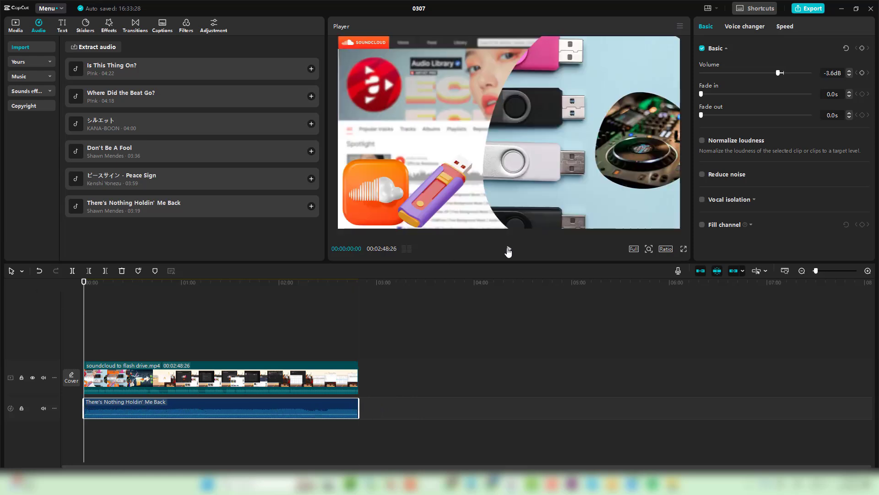
{"action": "left_click", "coordinate": [509, 249]}
{"action": "key", "text": "space"}
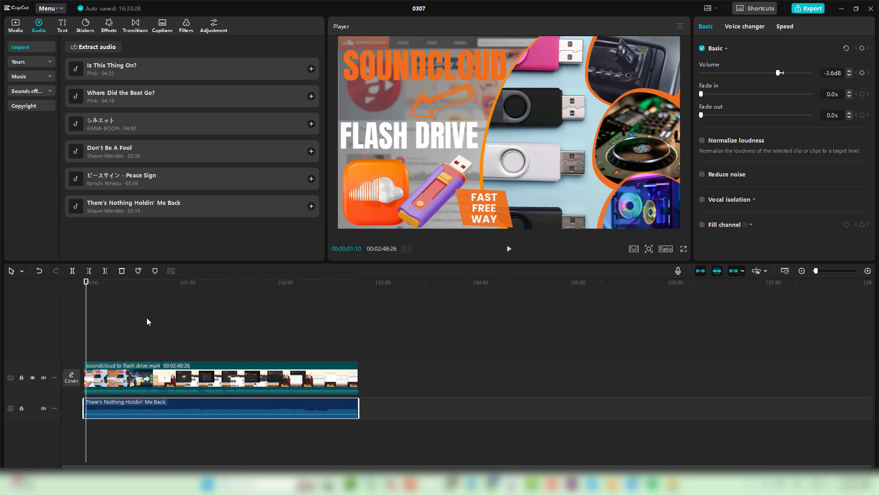
- Mute the video clip's own audio and delete the There's Nothing Holdin' Me Back clip
{"action": "left_click", "coordinate": [508, 248]}
{"action": "left_click", "coordinate": [506, 249]}
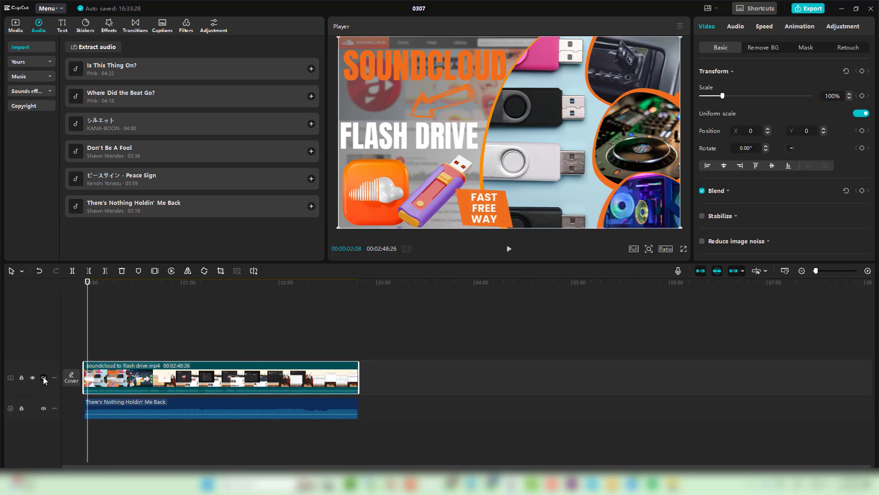
{"action": "left_click", "coordinate": [627, 304]}
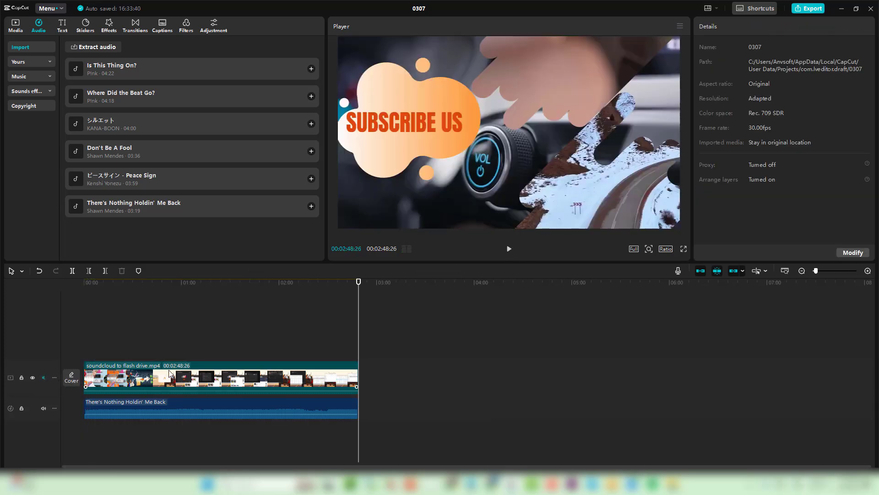
{"action": "left_click", "coordinate": [215, 282]}
{"action": "left_click", "coordinate": [248, 411]}
{"action": "key", "text": "Delete"}
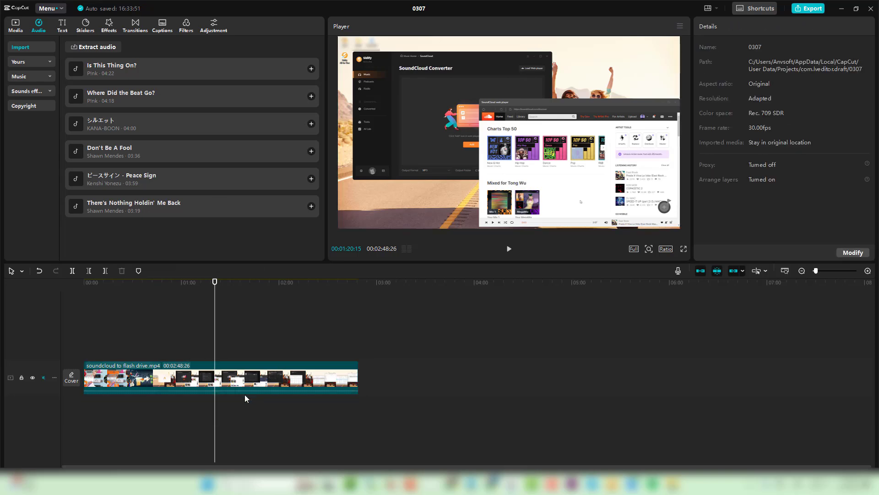
- Add KANA-BOON's シルエット at the timeline start and trim it to end with the video
{"action": "left_click", "coordinate": [296, 122]}
{"action": "left_click", "coordinate": [312, 124]}
{"action": "left_click_drag", "start_coordinate": [380, 410], "coordinate": [249, 403]}
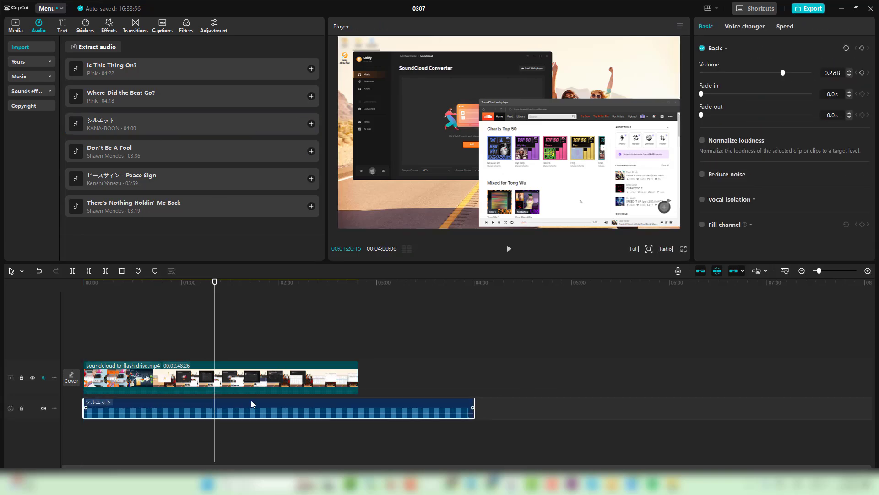
{"action": "left_click", "coordinate": [241, 369]}
{"action": "left_click_drag", "start_coordinate": [435, 282], "coordinate": [255, 282]}
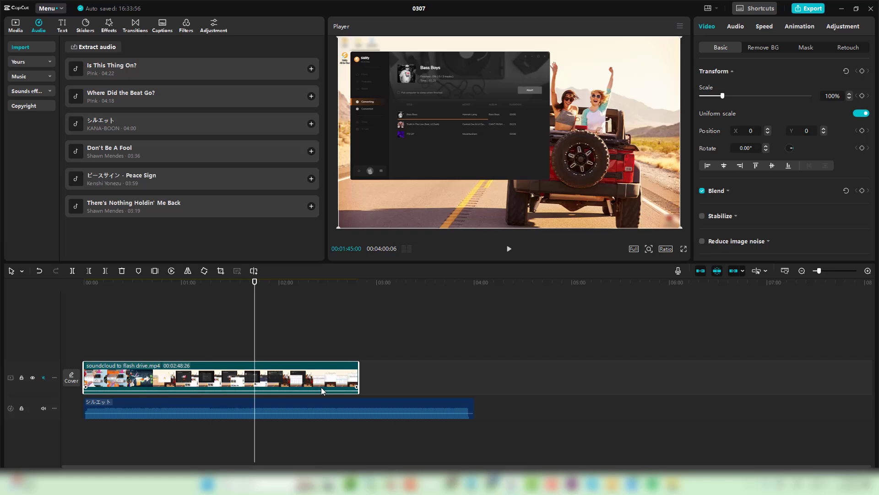
{"action": "left_click_drag", "start_coordinate": [473, 411], "coordinate": [359, 411]}
{"action": "left_click", "coordinate": [363, 118]}
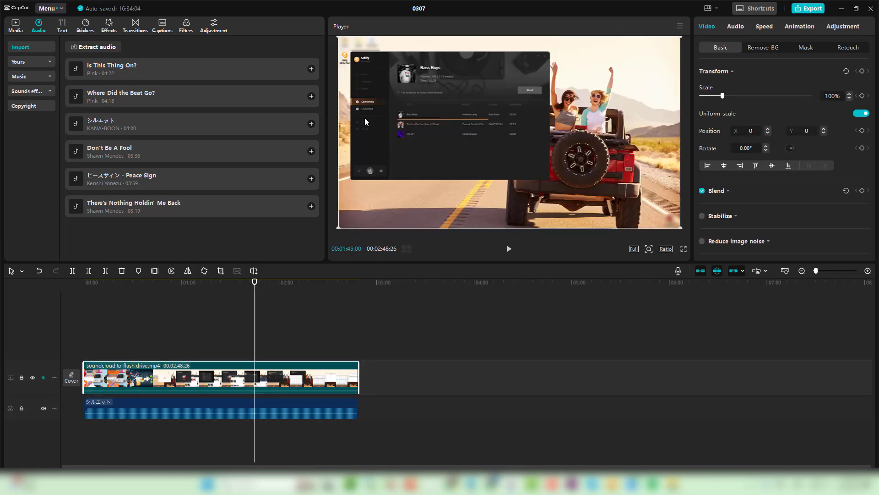
{"action": "left_click", "coordinate": [841, 9]}
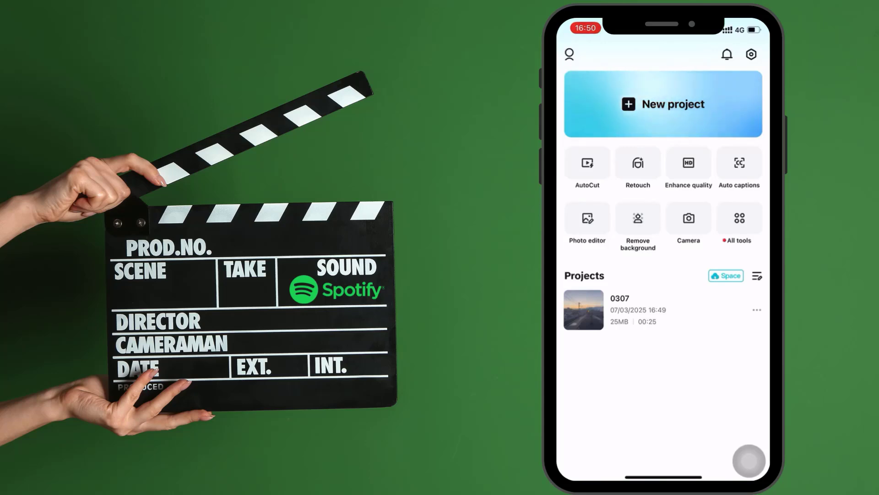
- Open project 0307 and bring up the Add audio options under the clip
{"action": "left_click", "coordinate": [584, 310]}
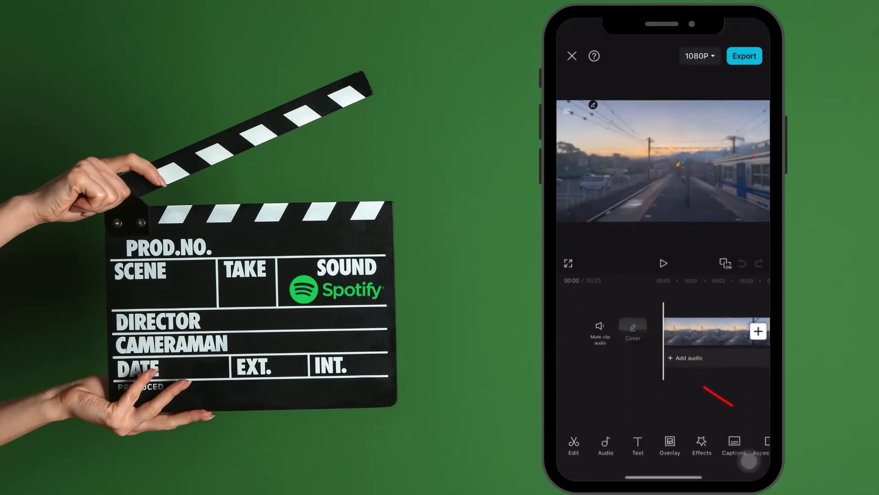
{"action": "scroll", "coordinate": [706, 332], "scroll_direction": "right", "scroll_amount": 1}
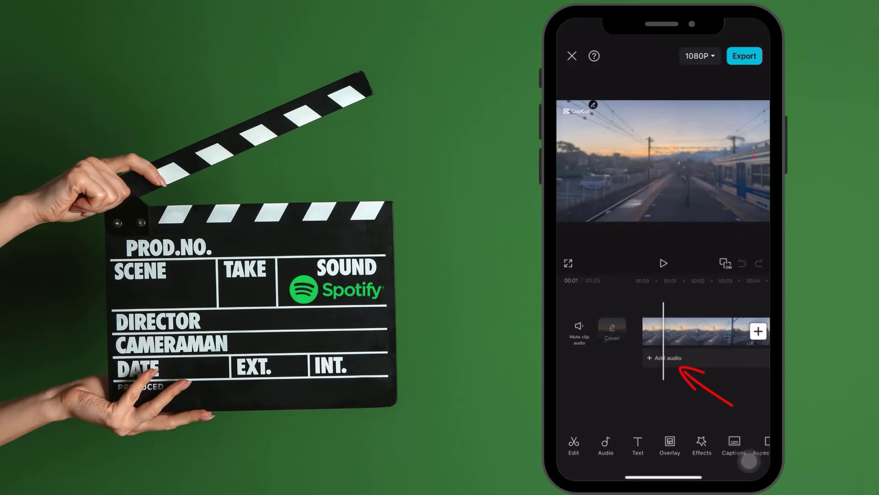
{"action": "scroll", "coordinate": [705, 331], "scroll_direction": "right", "scroll_amount": 1}
{"action": "left_click", "coordinate": [644, 357]}
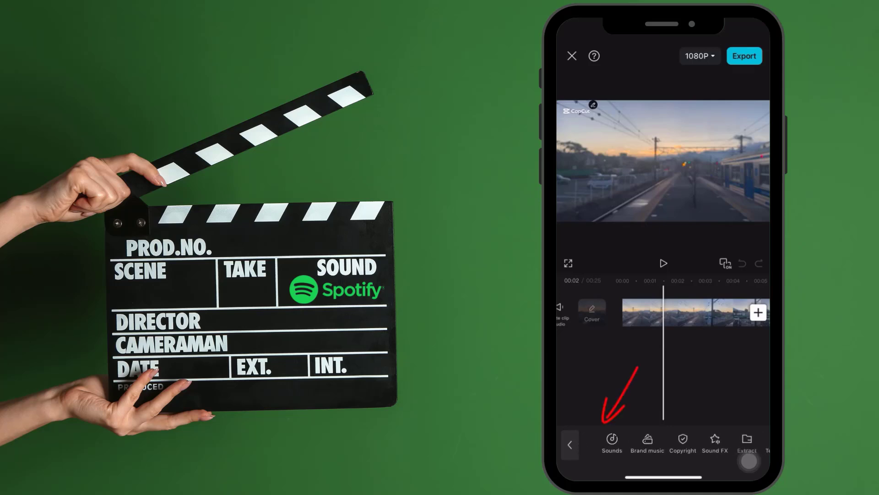
- Go to Sounds > Device > iTunes and allow access to the music library
{"action": "left_click", "coordinate": [601, 442]}
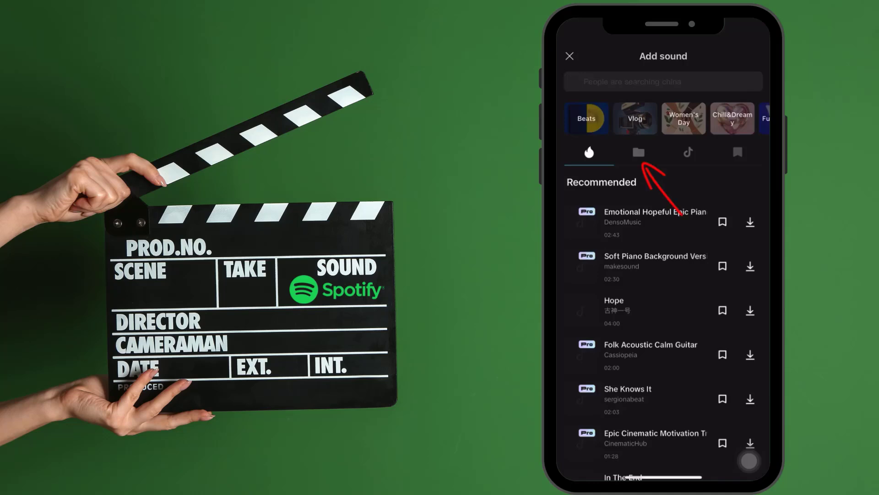
{"action": "left_click", "coordinate": [638, 152]}
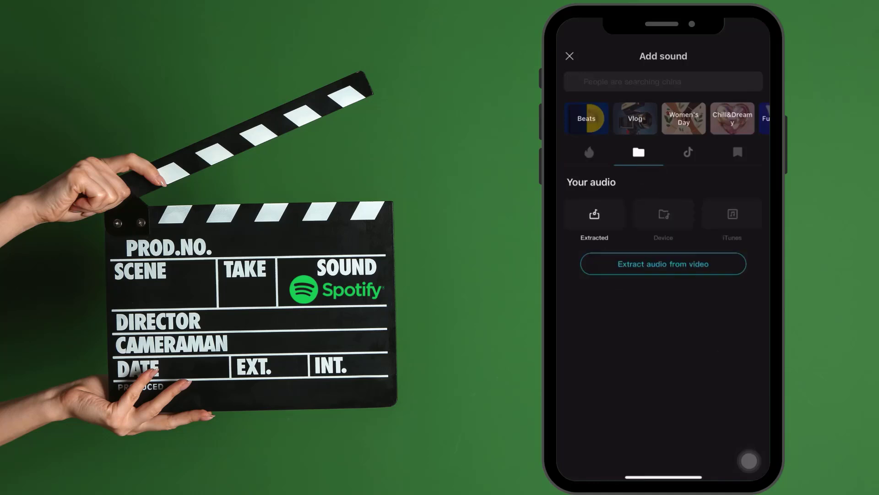
{"action": "left_click", "coordinate": [664, 214]}
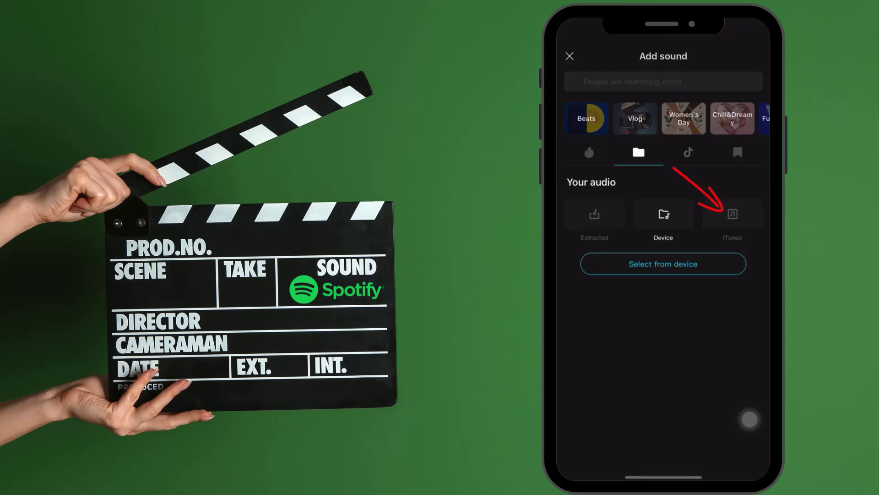
{"action": "left_click", "coordinate": [733, 214]}
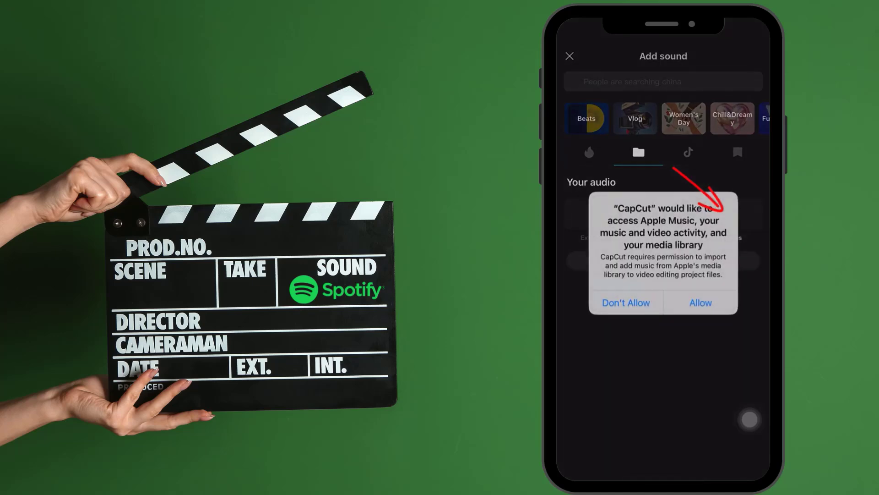
{"action": "left_click", "coordinate": [701, 303]}
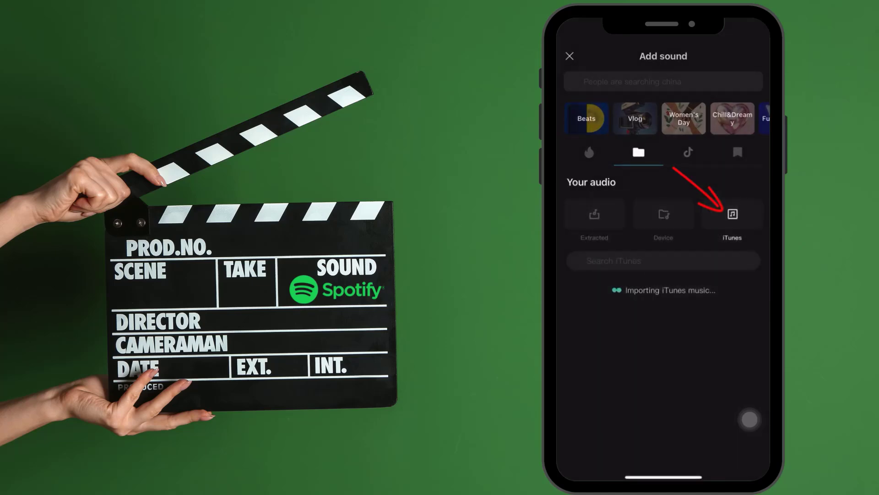
- Add the Lady Gaga song Always Remember Us This Way to the project
{"action": "scroll", "coordinate": [749, 419], "scroll_direction": "down", "scroll_amount": 2}
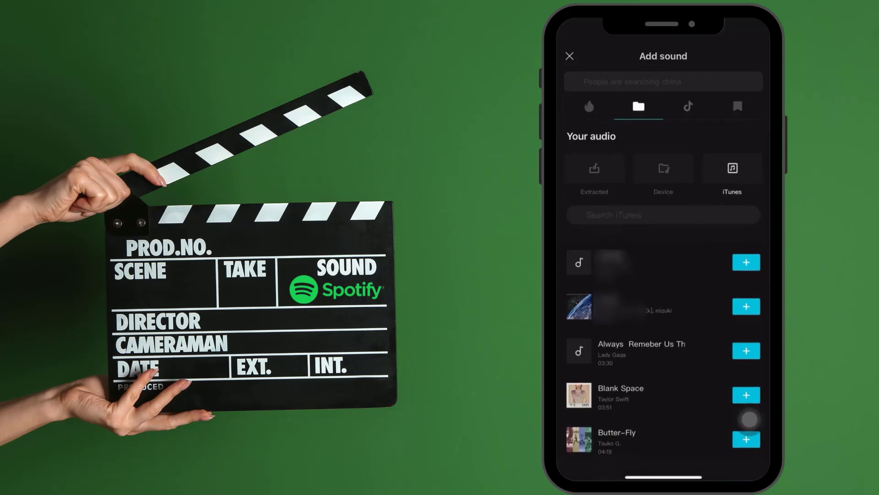
{"action": "left_click", "coordinate": [750, 419]}
{"action": "left_click", "coordinate": [750, 419]}
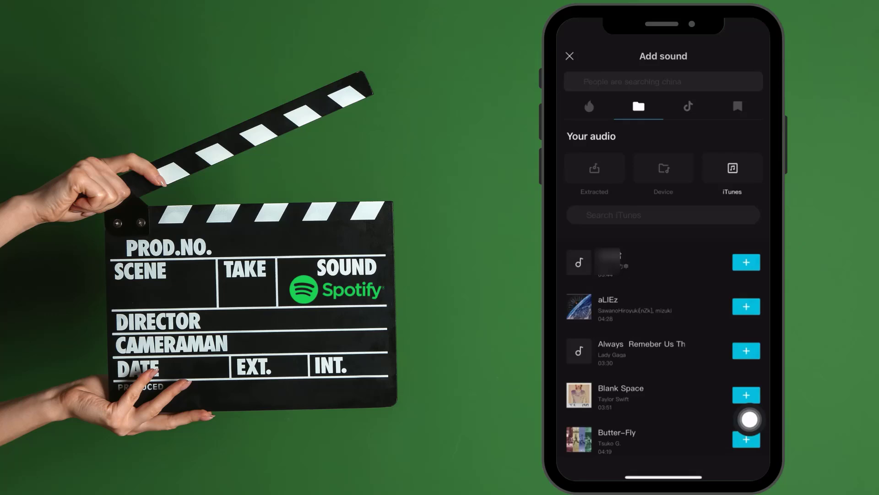
{"action": "left_click", "coordinate": [746, 351]}
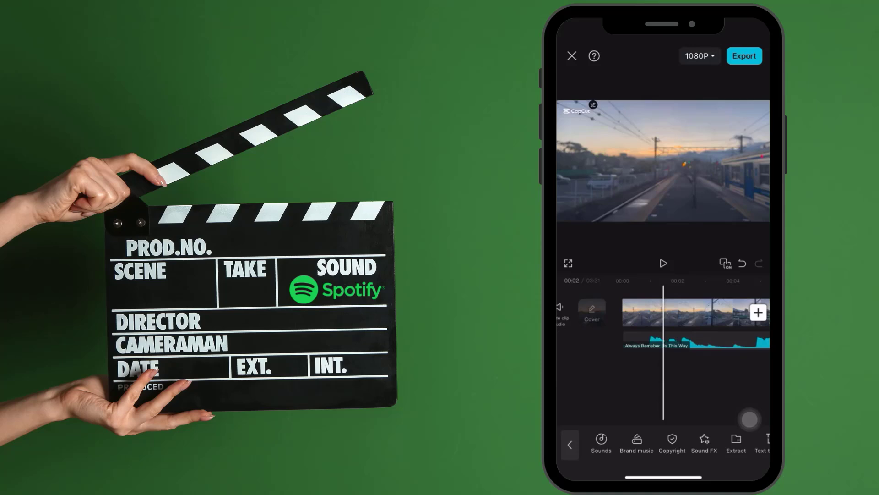
- Check the new audio track on the timeline, then play and pause project 0307 at 00:12
{"action": "scroll", "coordinate": [663, 316], "scroll_direction": "right", "scroll_amount": 5}
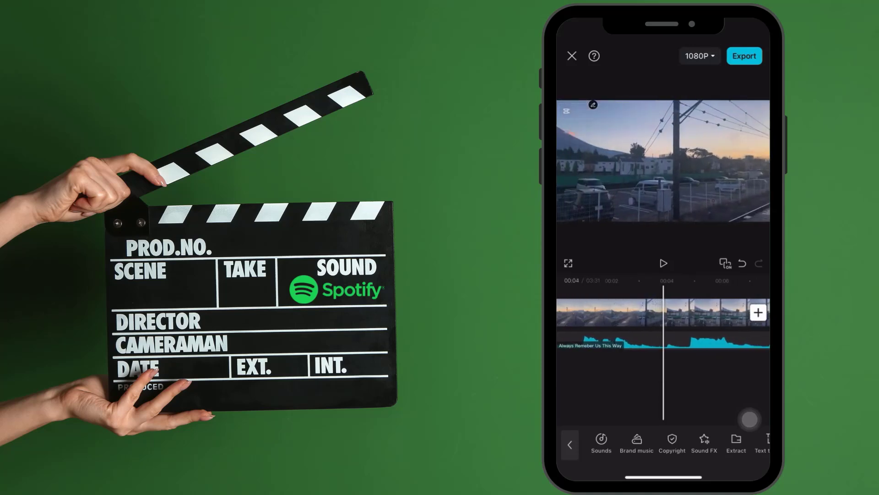
{"action": "scroll", "coordinate": [664, 312], "scroll_direction": "right", "scroll_amount": 2}
{"action": "scroll", "coordinate": [663, 316], "scroll_direction": "right", "scroll_amount": 5}
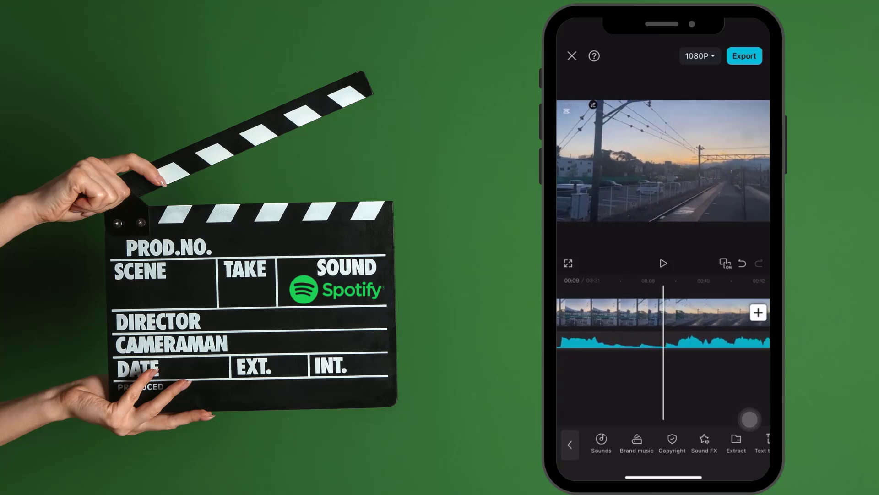
{"action": "left_click", "coordinate": [663, 263]}
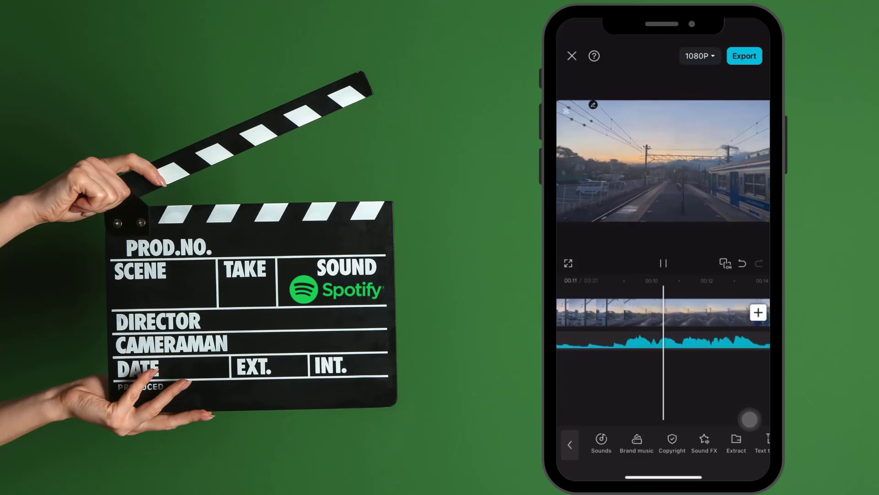
{"action": "left_click", "coordinate": [664, 263]}
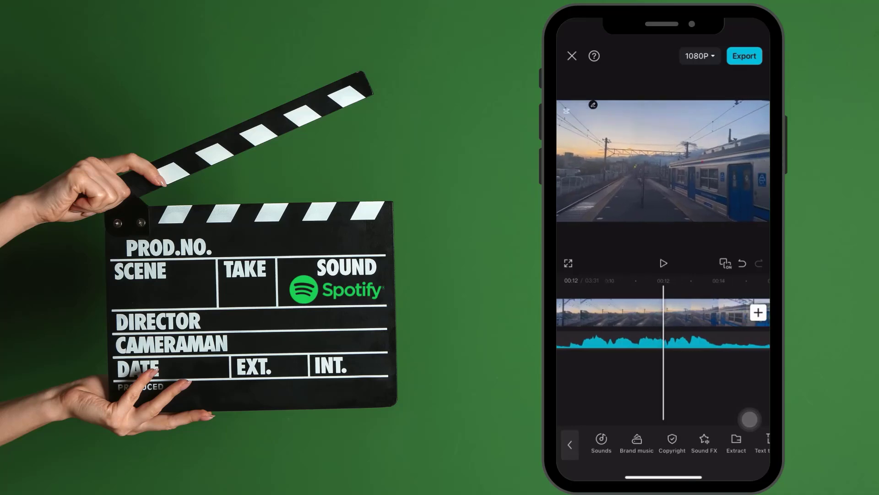